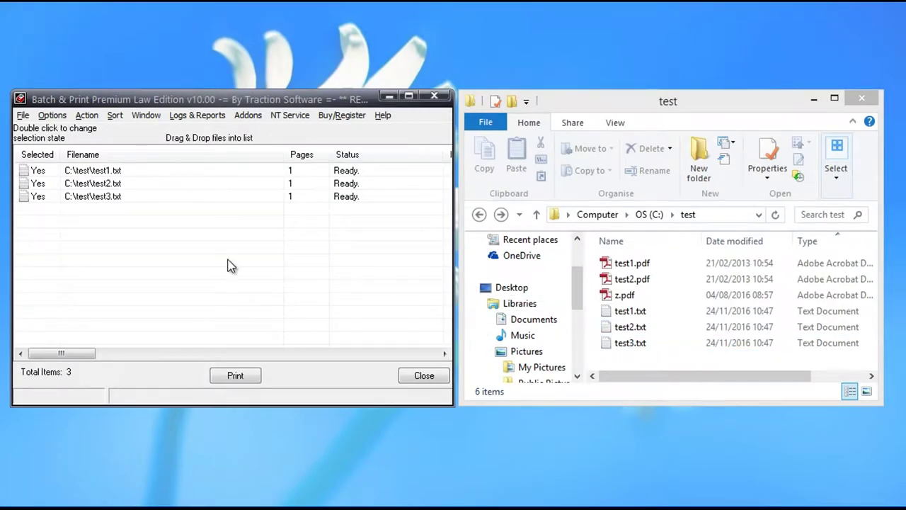
{"action": "left_click", "coordinate": [127, 168]}
{"action": "left_click", "coordinate": [124, 187]}
{"action": "left_click", "coordinate": [127, 198]}
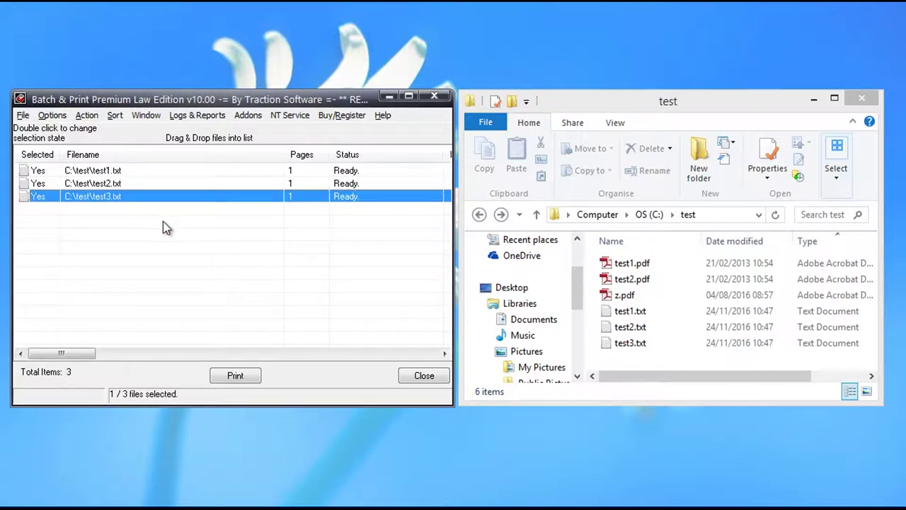
{"action": "left_click", "coordinate": [163, 223]}
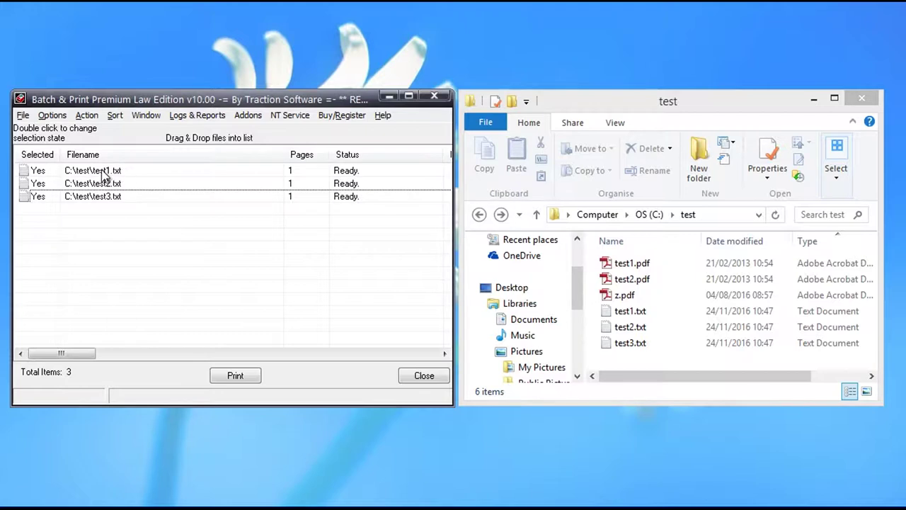
{"action": "left_click", "coordinate": [113, 174]}
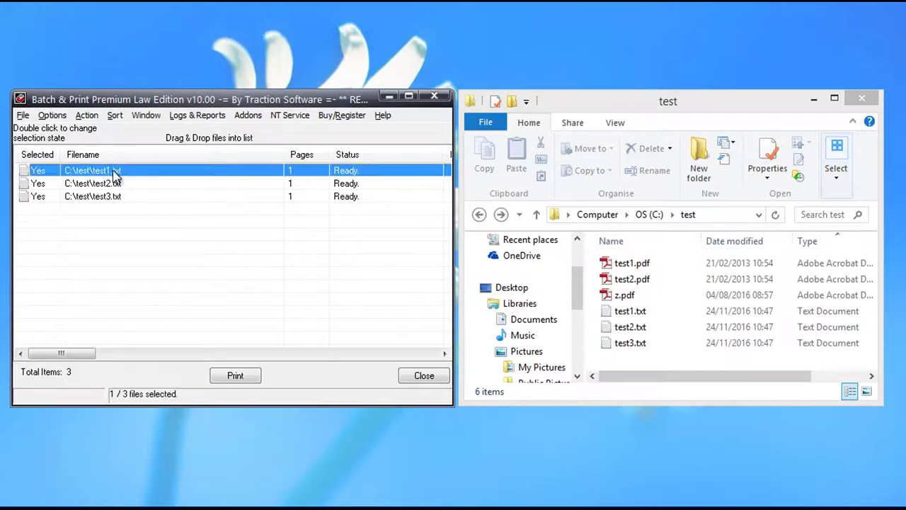
{"action": "left_click", "coordinate": [194, 247]}
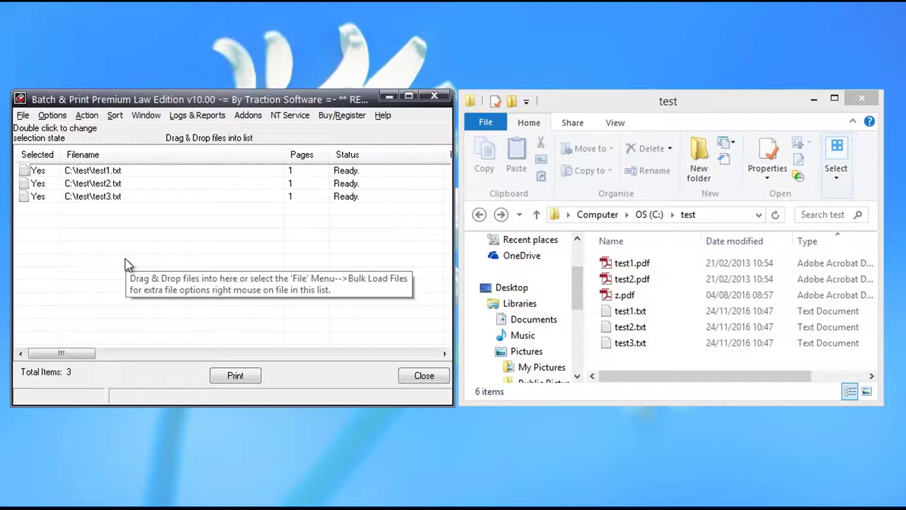
- Confirm the printer setup with the HP LaserJet M5035 MFP PCL6 Class Driver, A4 portrait paper and Tray 2 as source
{"action": "left_click", "coordinate": [23, 116]}
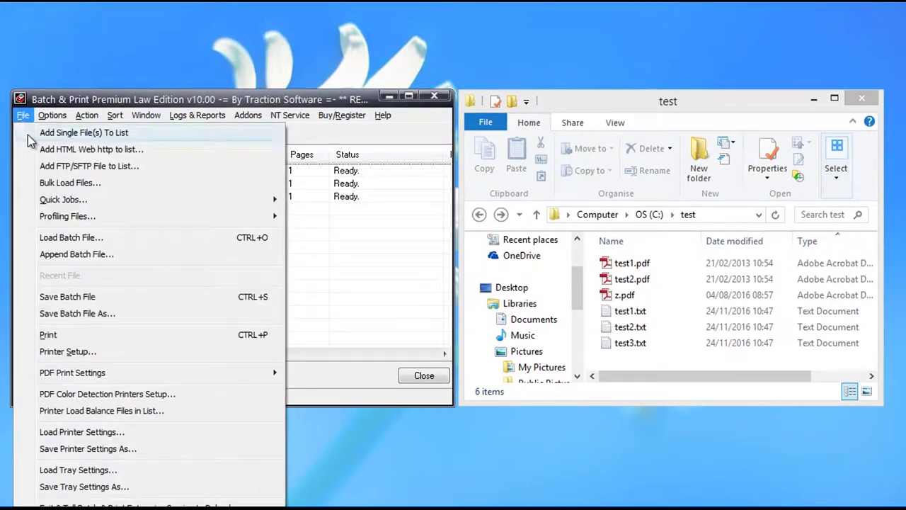
{"action": "left_click", "coordinate": [85, 351]}
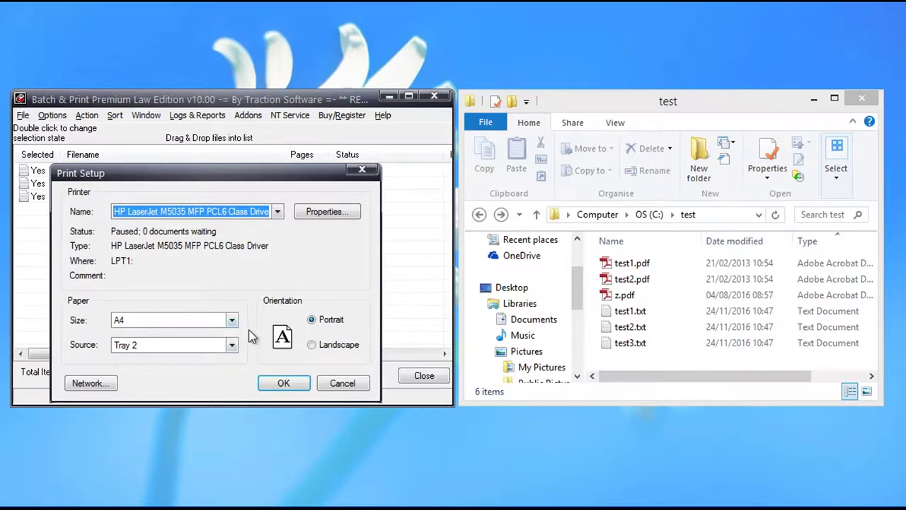
{"action": "left_click", "coordinate": [283, 383]}
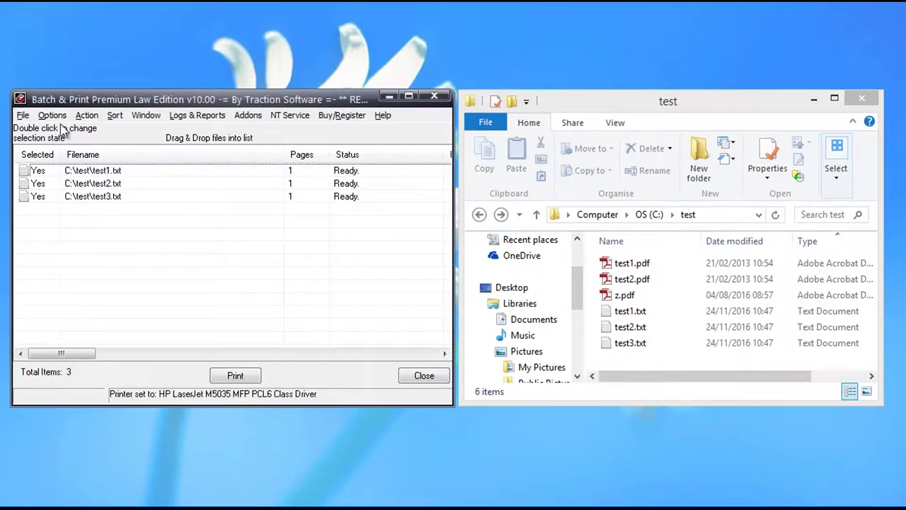
- Save the current printer settings as tray2 in the C:\test folder and check the file there
{"action": "left_click", "coordinate": [22, 114]}
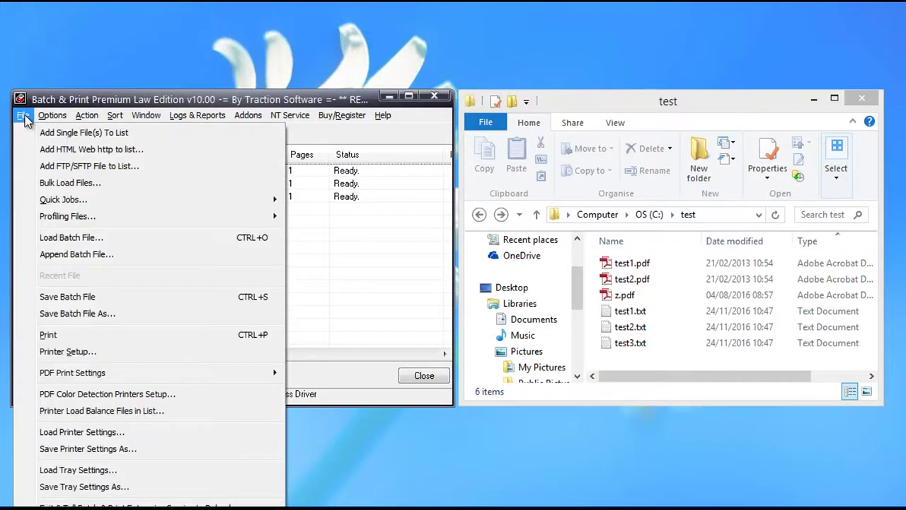
{"action": "left_click", "coordinate": [133, 448]}
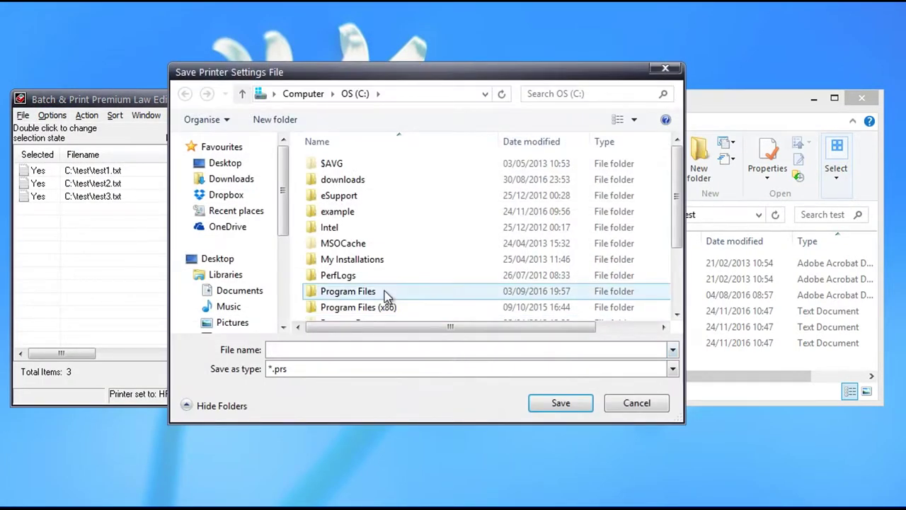
{"action": "left_click_drag", "start_coordinate": [673, 196], "coordinate": [578, 259]}
{"action": "left_click", "coordinate": [355, 292]}
{"action": "double_click", "coordinate": [354, 289]}
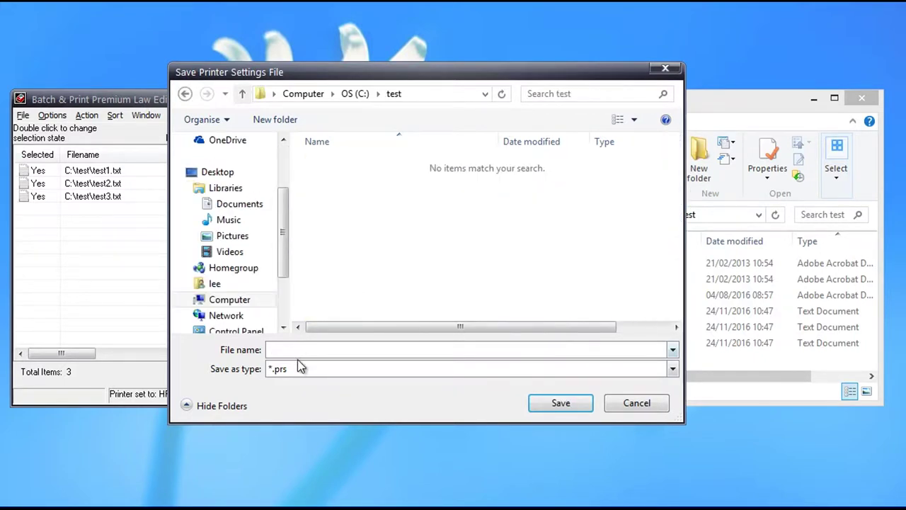
{"action": "type", "text": "tray2"}
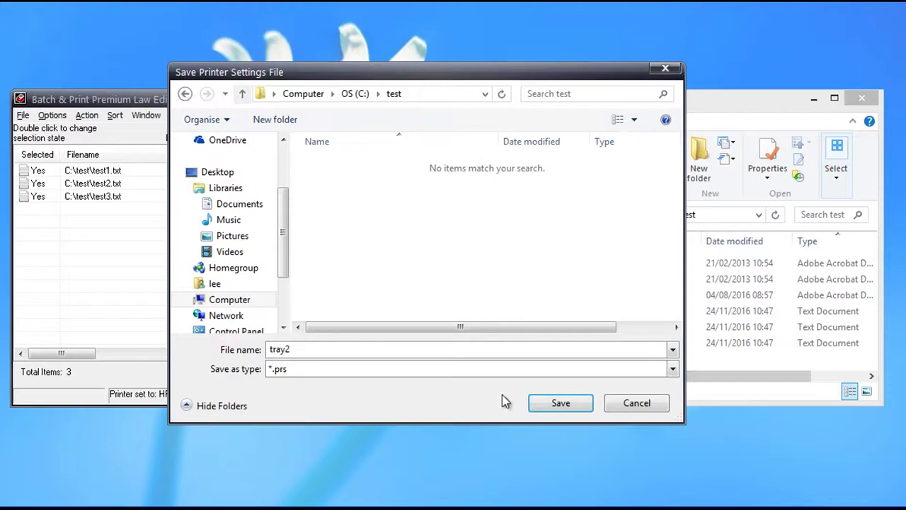
{"action": "left_click", "coordinate": [559, 404]}
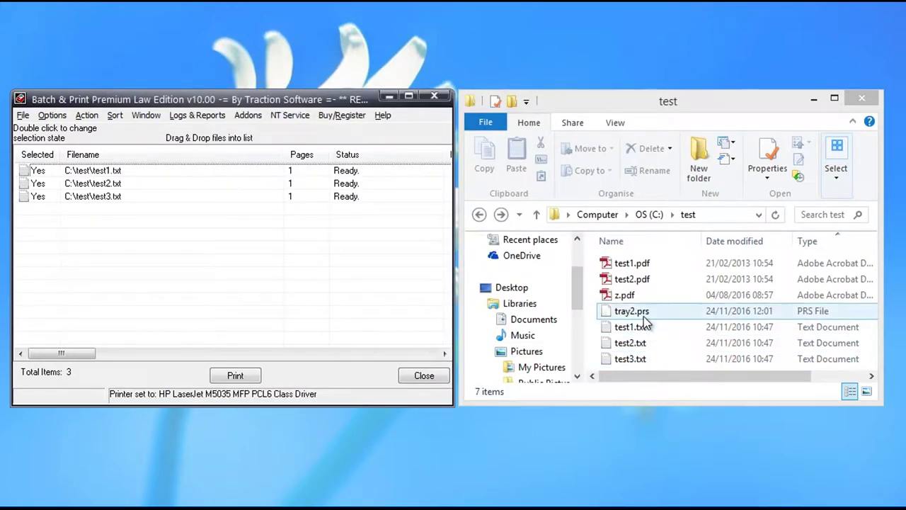
{"action": "left_click", "coordinate": [637, 313]}
{"action": "left_click", "coordinate": [221, 290]}
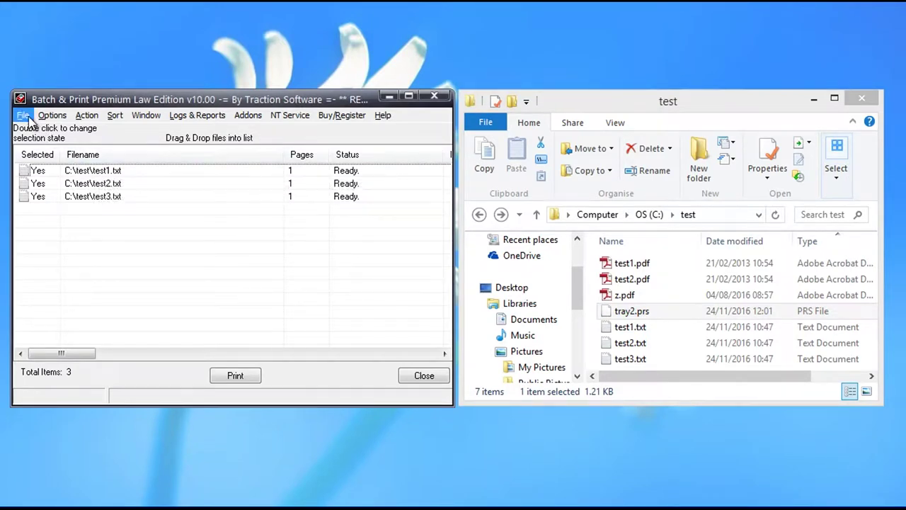
- Open the separator page setup and clear the separator page file used before each file
{"action": "left_click", "coordinate": [50, 116]}
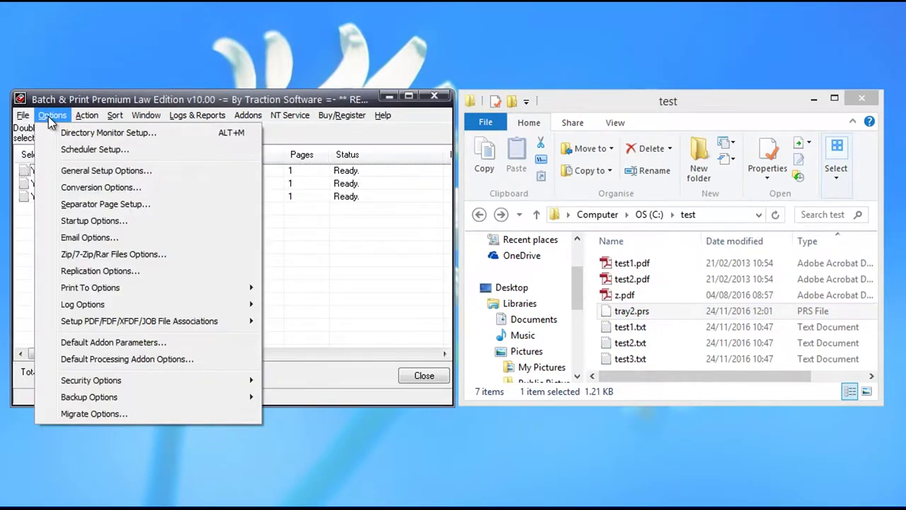
{"action": "left_click", "coordinate": [122, 204]}
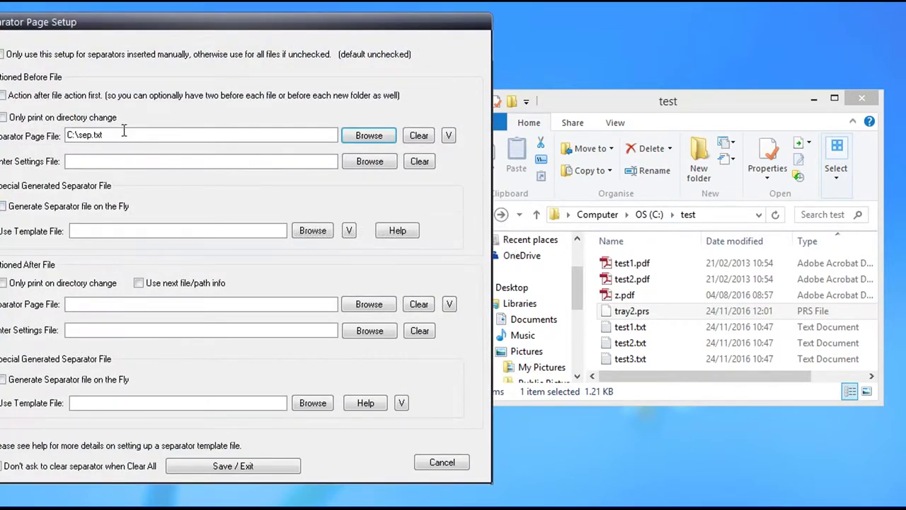
{"action": "left_click", "coordinate": [418, 135]}
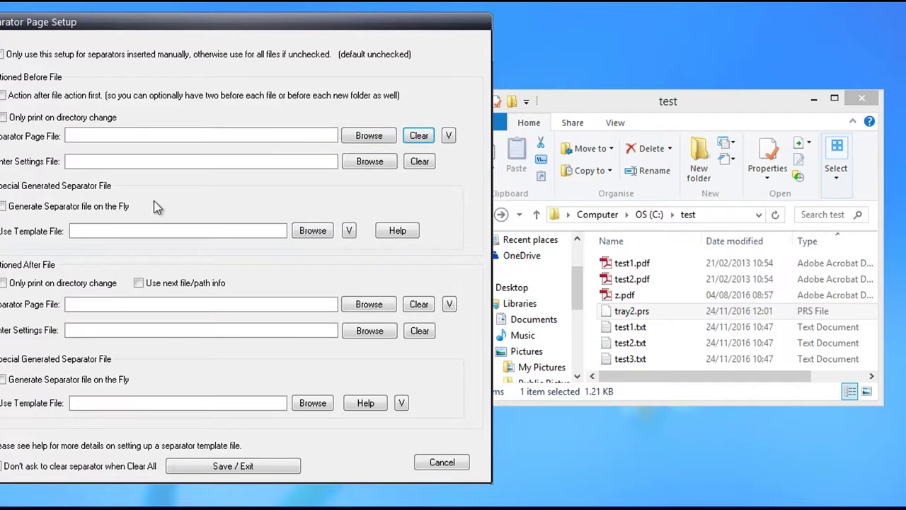
{"action": "left_click_drag", "start_coordinate": [198, 29], "coordinate": [236, 30]}
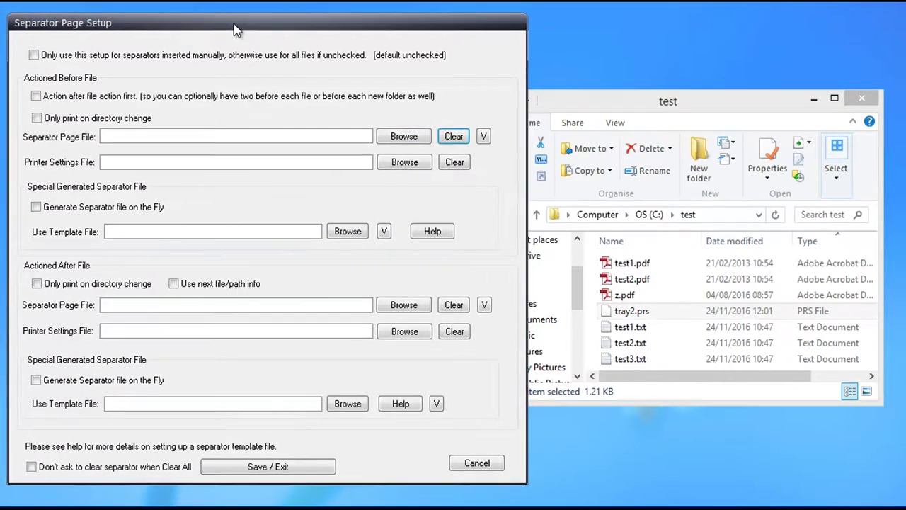
- For the before-file separator, set the printer settings file to C:\test\tray2.prs and the separator page file to c:\test\dummy.rtf
{"action": "left_click", "coordinate": [400, 167]}
{"action": "double_click", "coordinate": [363, 166]}
{"action": "left_click", "coordinate": [260, 136]}
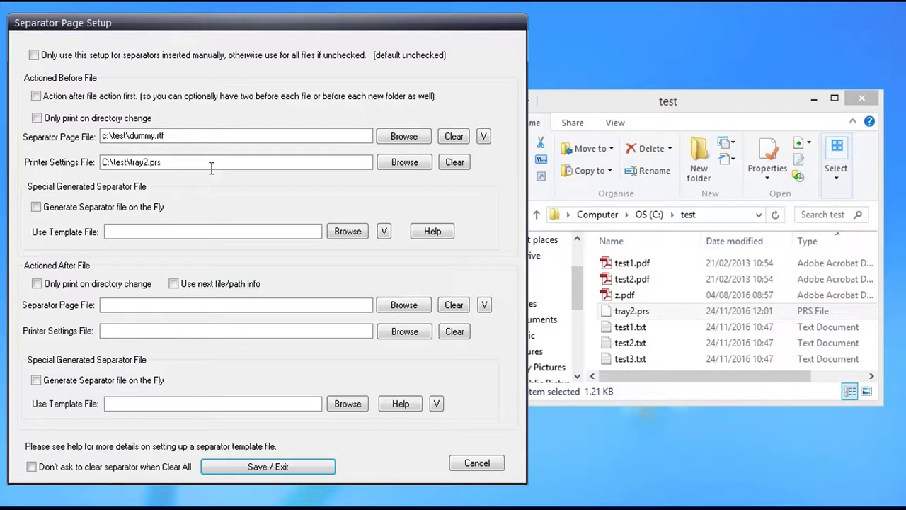
- Enable on-the-fly separator generation before each file, using sep_template.rtf from the Batch & Print Premium Law Edition program folder as template
{"action": "left_click", "coordinate": [35, 206]}
{"action": "left_click", "coordinate": [348, 232]}
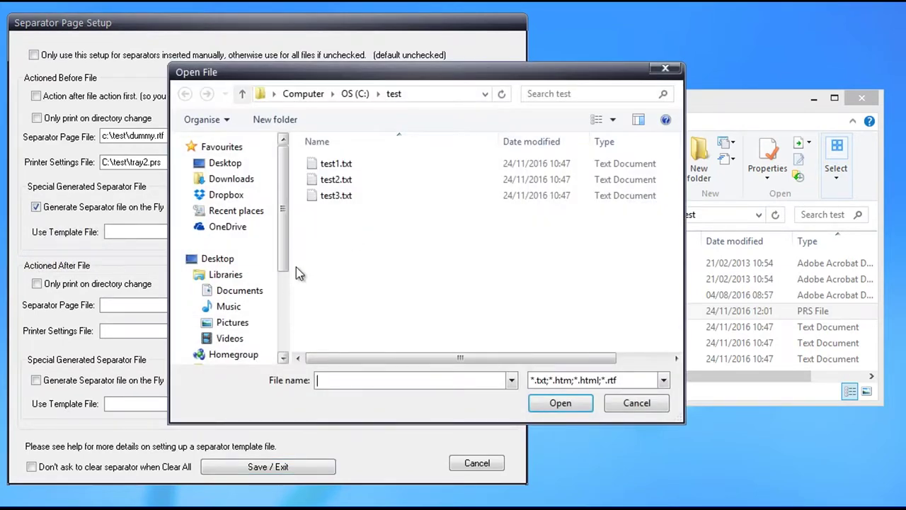
{"action": "left_click_drag", "start_coordinate": [283, 238], "coordinate": [284, 301]}
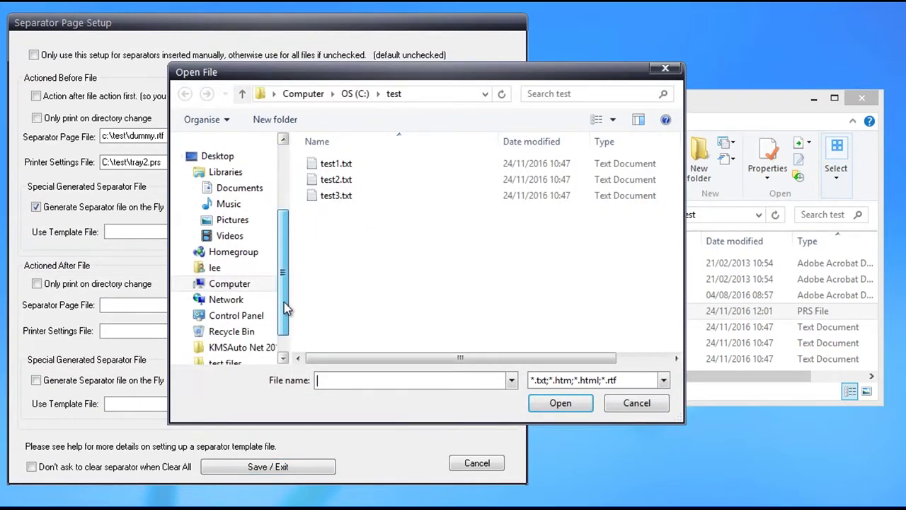
{"action": "left_click", "coordinate": [249, 288]}
{"action": "double_click", "coordinate": [390, 177]}
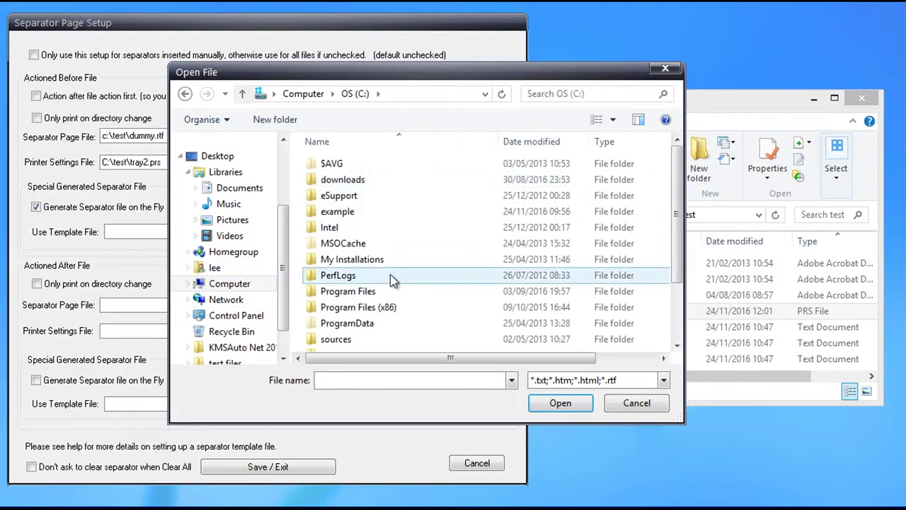
{"action": "double_click", "coordinate": [376, 307]}
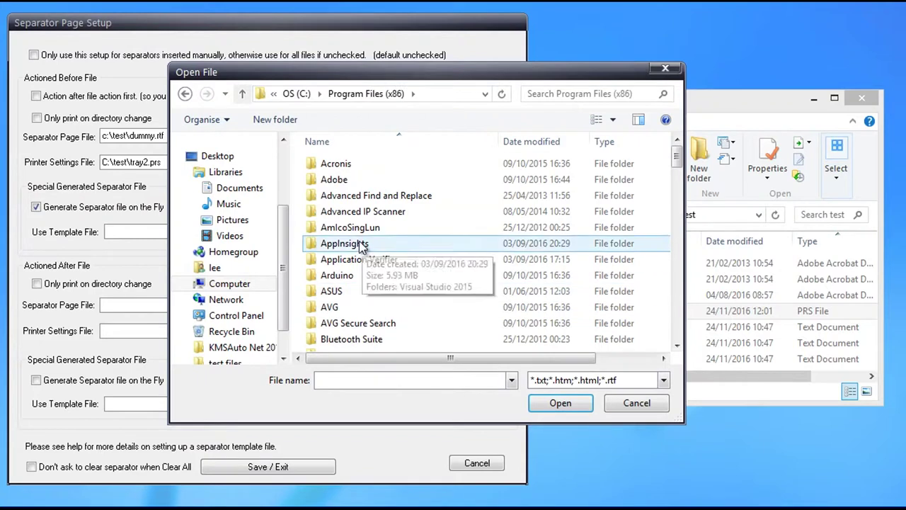
{"action": "type", "text": "tr"}
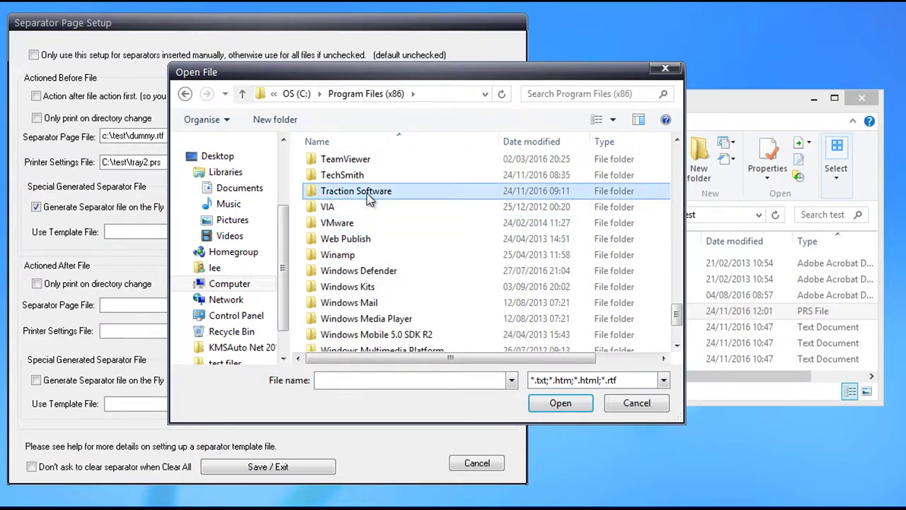
{"action": "double_click", "coordinate": [367, 191]}
{"action": "double_click", "coordinate": [441, 183]}
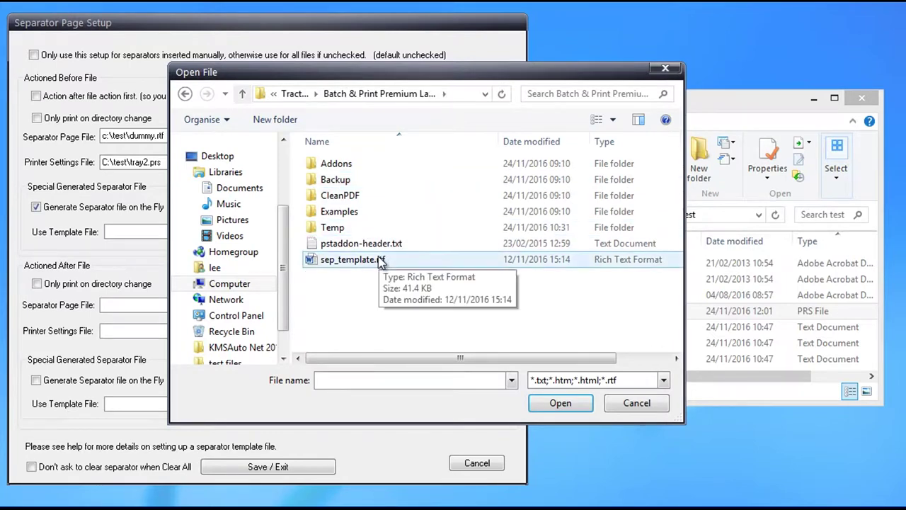
{"action": "double_click", "coordinate": [350, 259]}
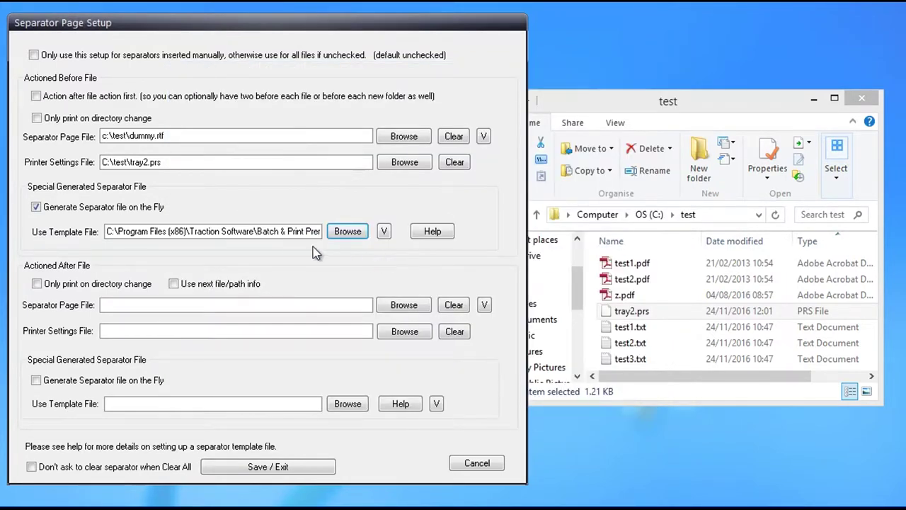
{"action": "left_click_drag", "start_coordinate": [296, 232], "coordinate": [360, 235]}
{"action": "left_click", "coordinate": [301, 232]}
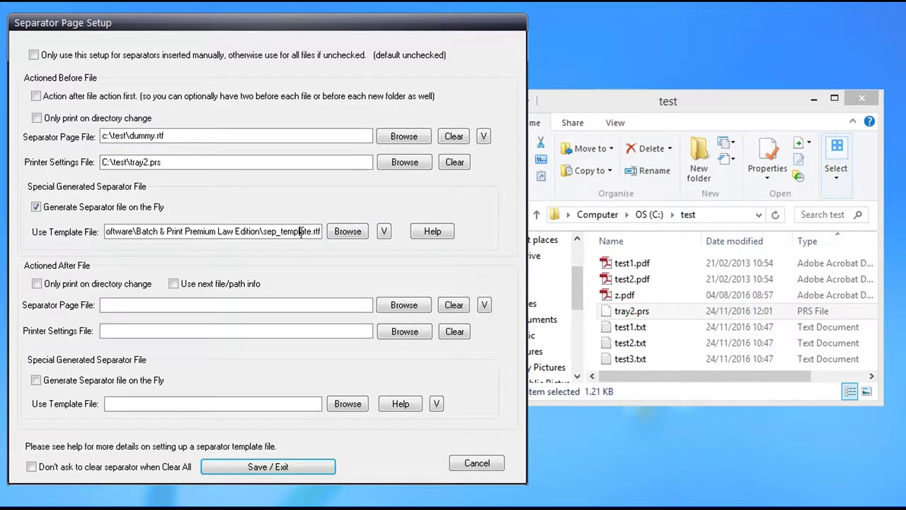
- Review the placeholder fields in the before-file separator template in Word and save the separator page setup
{"action": "left_click", "coordinate": [385, 231]}
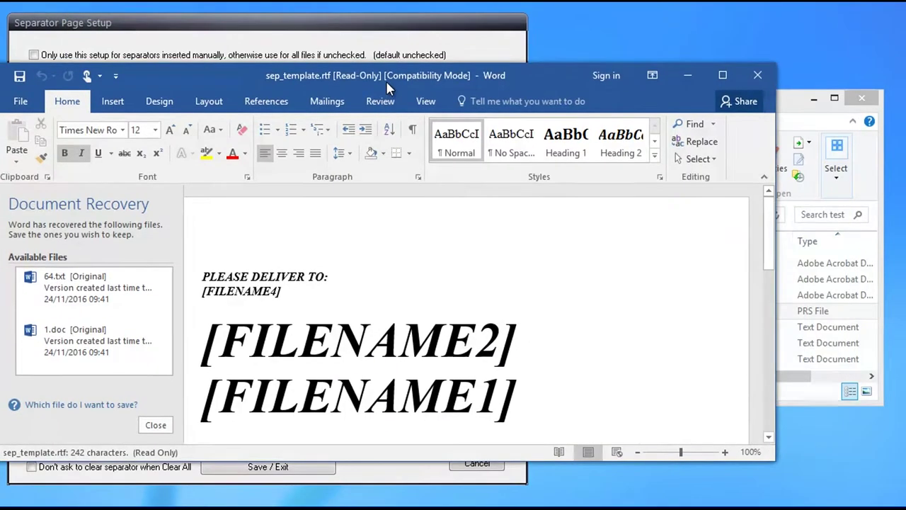
{"action": "left_click_drag", "start_coordinate": [769, 205], "coordinate": [767, 298]}
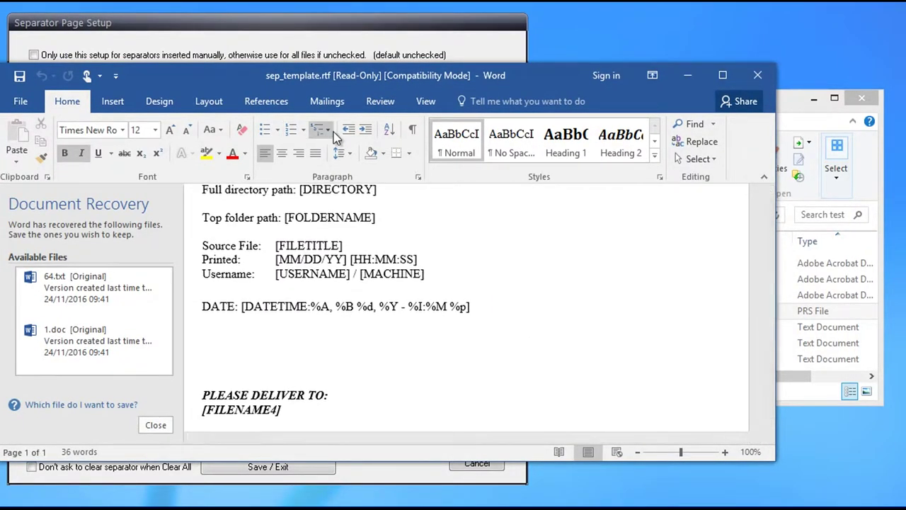
{"action": "left_click_drag", "start_coordinate": [309, 85], "coordinate": [340, 100]}
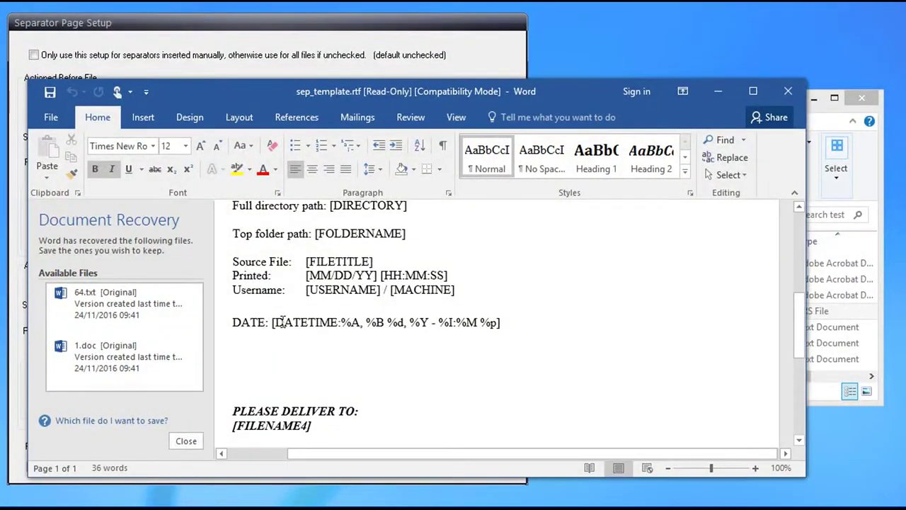
{"action": "left_click", "coordinate": [788, 90]}
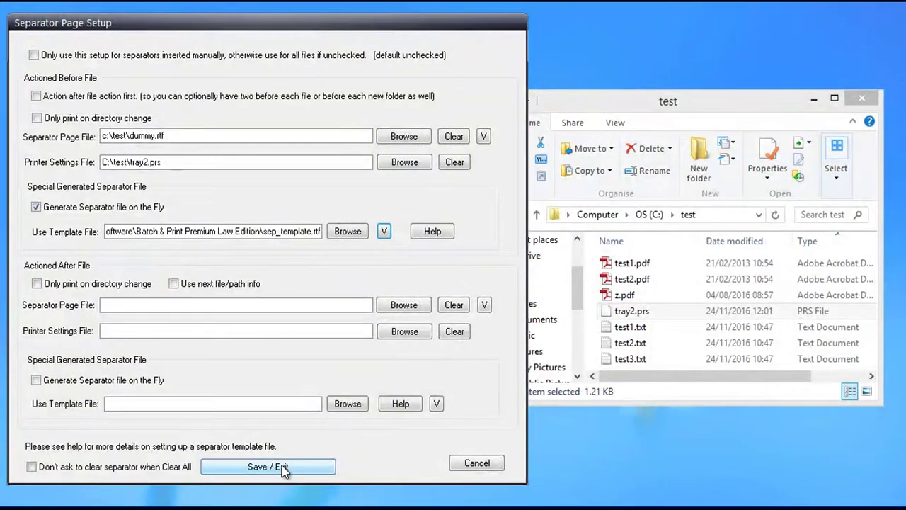
{"action": "left_click", "coordinate": [284, 470]}
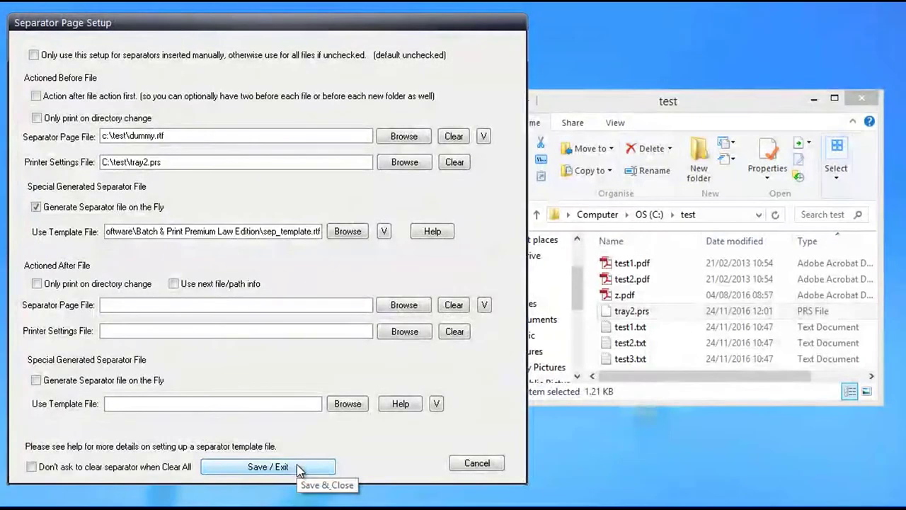
{"action": "left_click", "coordinate": [297, 466]}
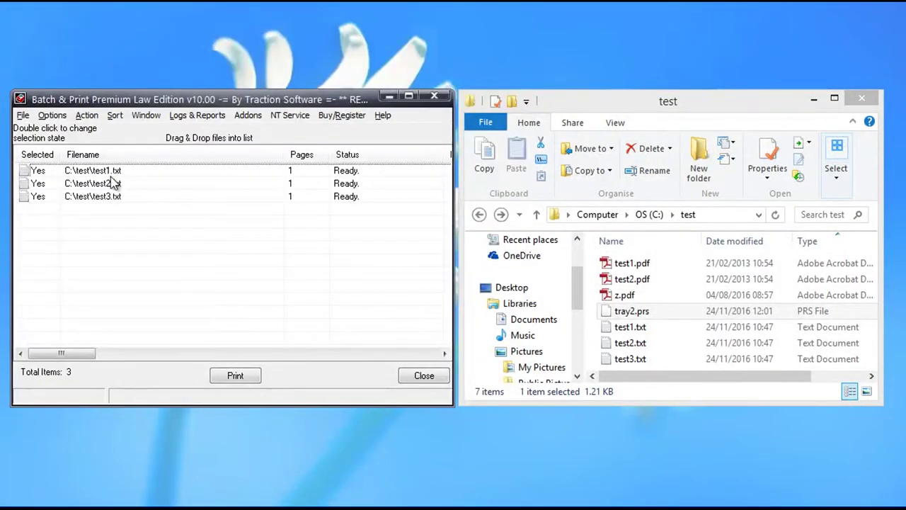
- Set the default paper source of the HP LaserJet M5035 printer to Tray 1 in the printer setup
{"action": "left_click", "coordinate": [23, 115]}
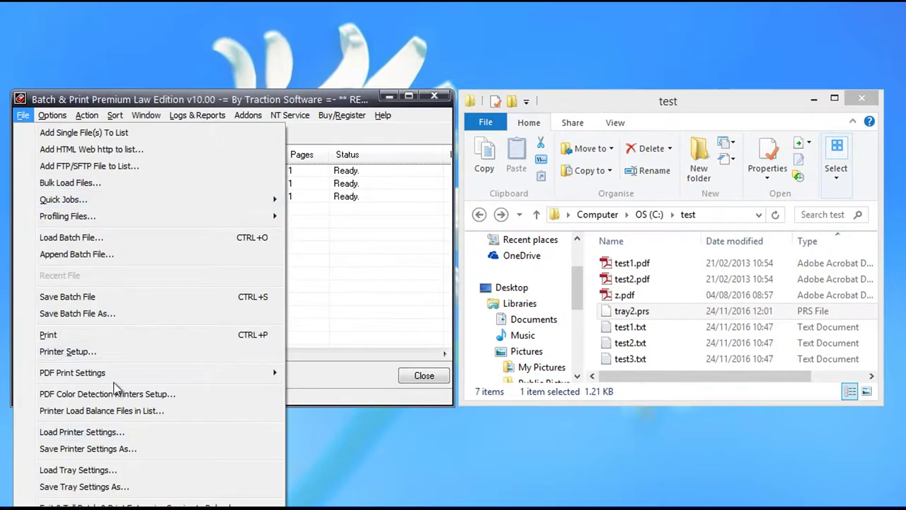
{"action": "left_click", "coordinate": [99, 351]}
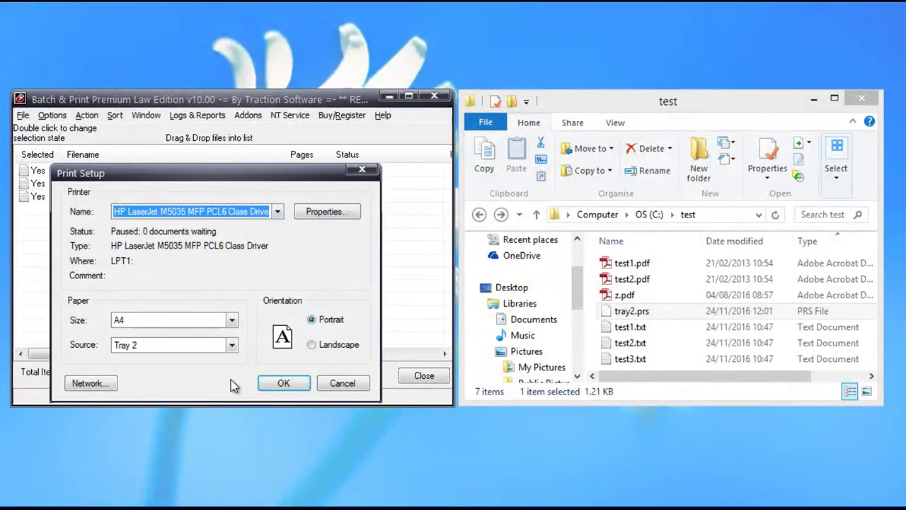
{"action": "left_click", "coordinate": [232, 345]}
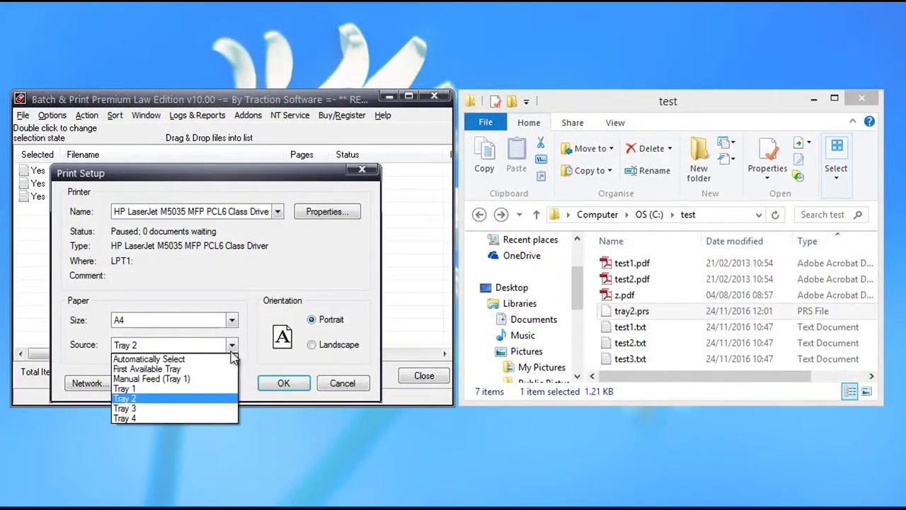
{"action": "left_click", "coordinate": [197, 388]}
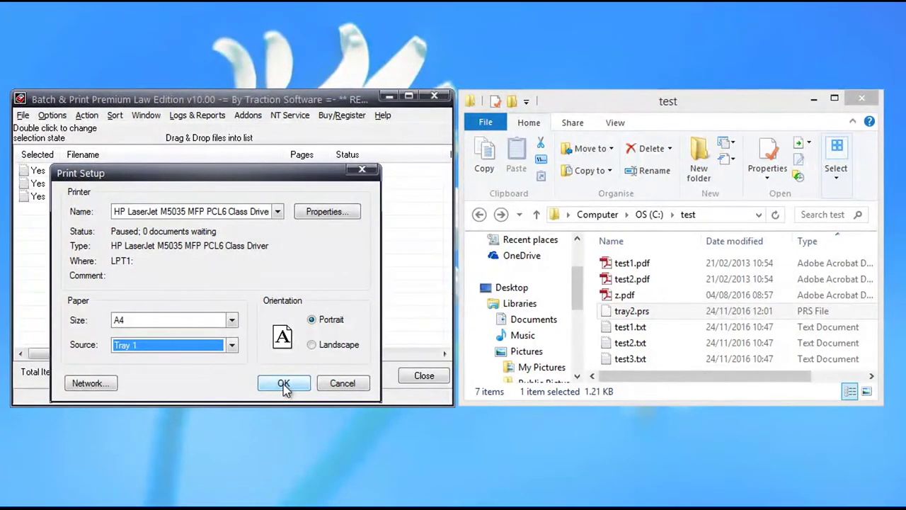
{"action": "left_click", "coordinate": [283, 384]}
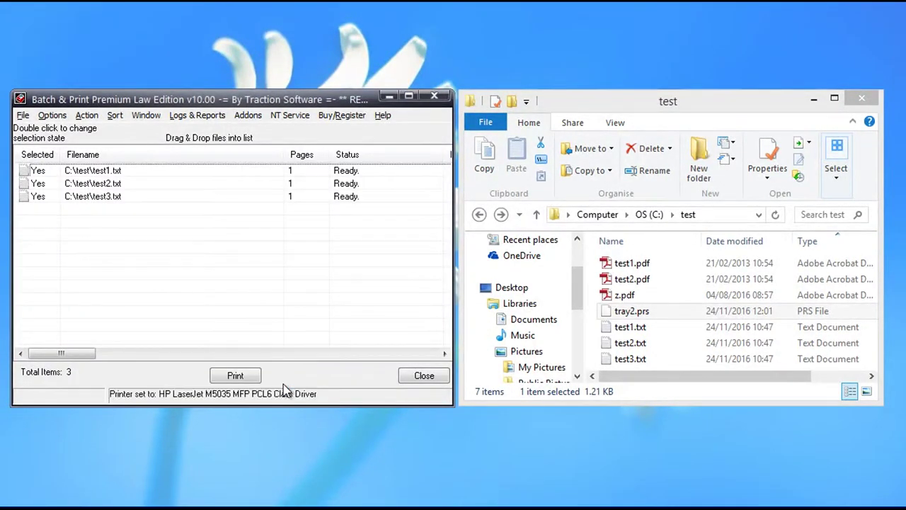
- Print the batch of three text files and open the paused HP LaserJet M5035 printer's queue, moving its window aside
{"action": "left_click", "coordinate": [241, 375]}
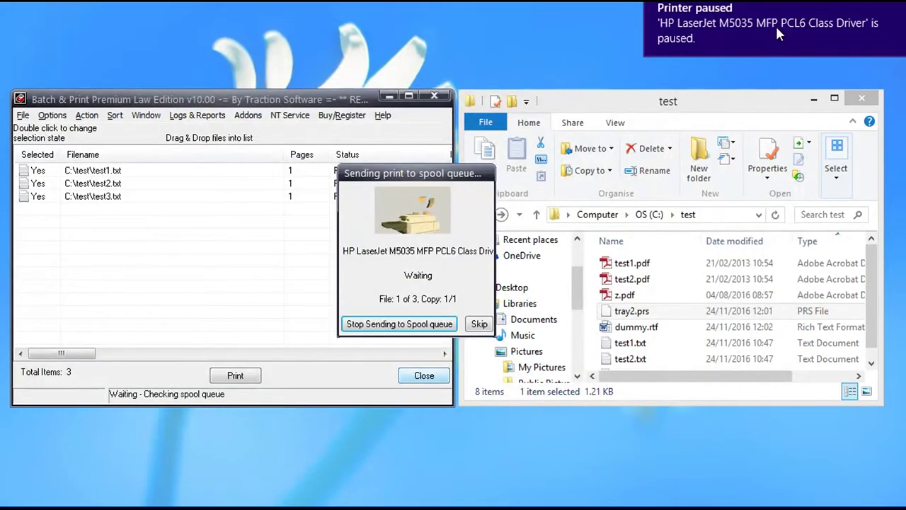
{"action": "left_click", "coordinate": [775, 24]}
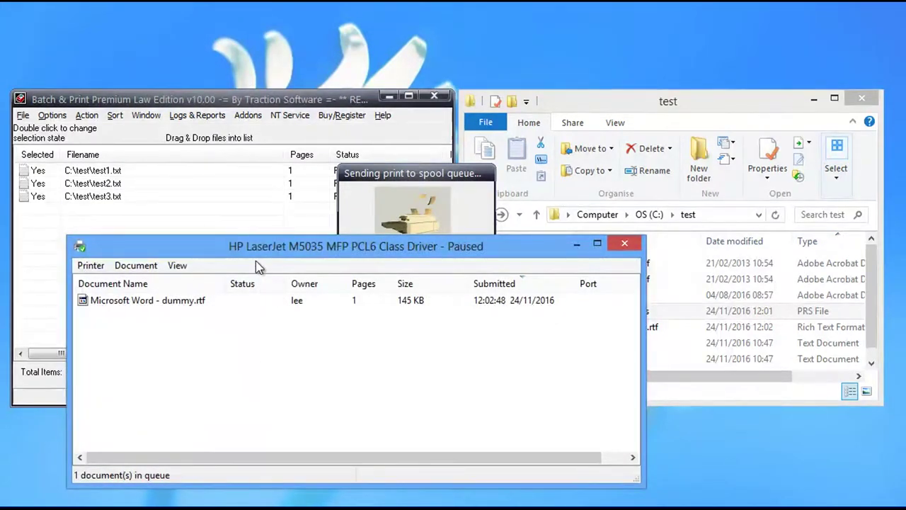
{"action": "left_click_drag", "start_coordinate": [253, 249], "coordinate": [364, 272]}
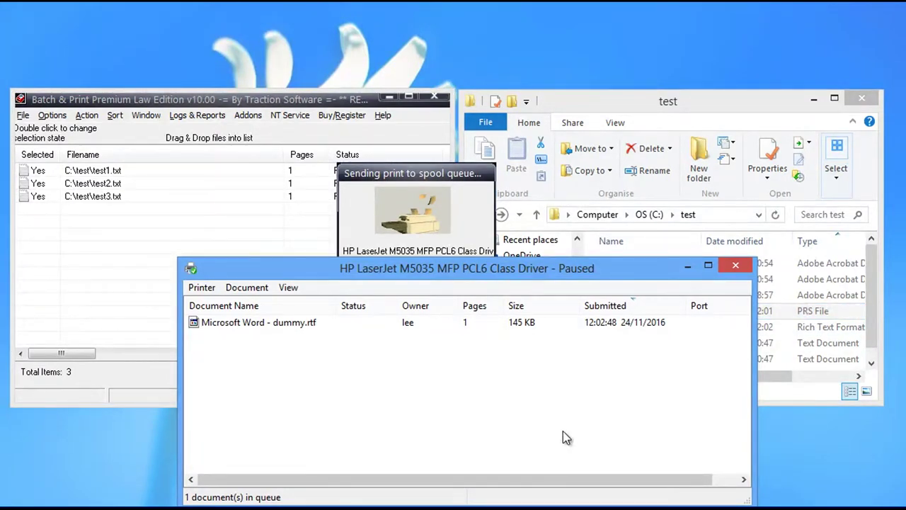
- Check the paper source in the document properties of the first queued dummy.rtf separator job, leaving them unchanged
{"action": "left_click", "coordinate": [306, 324]}
{"action": "right_click", "coordinate": [303, 321]}
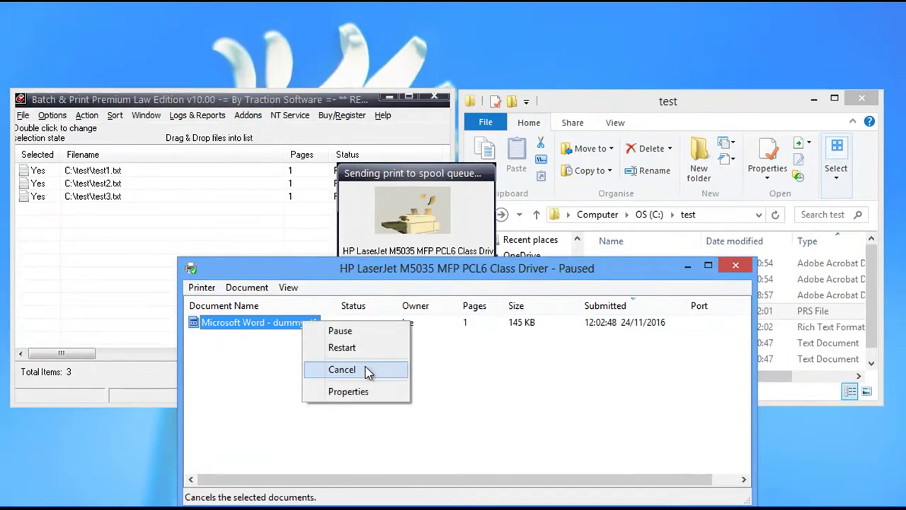
{"action": "left_click", "coordinate": [361, 392]}
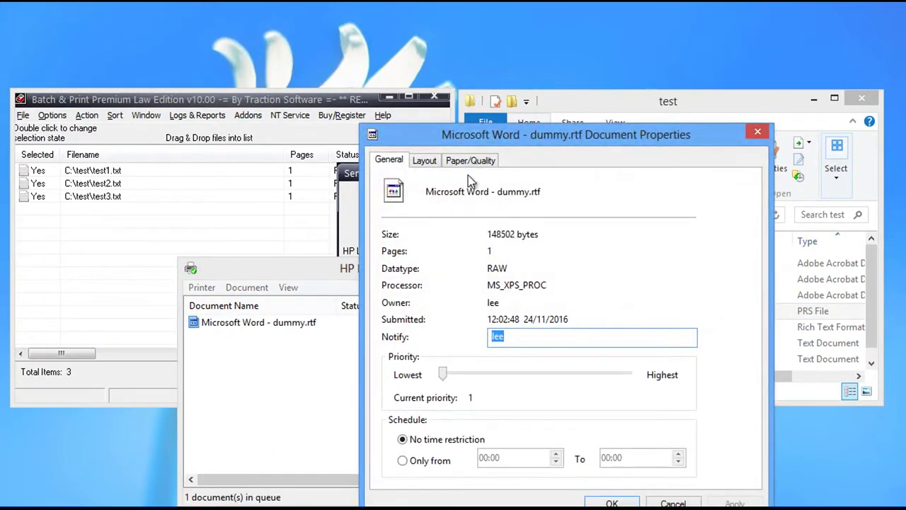
{"action": "left_click", "coordinate": [427, 163]}
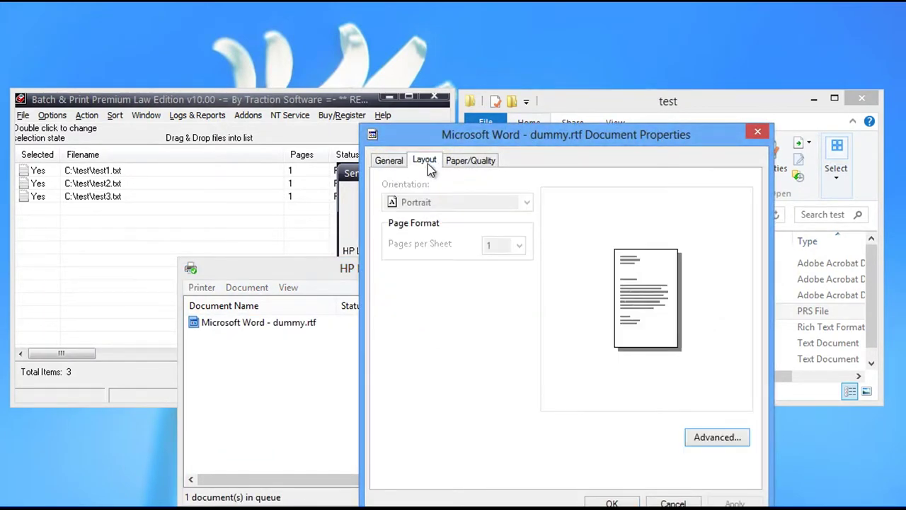
{"action": "left_click", "coordinate": [470, 161]}
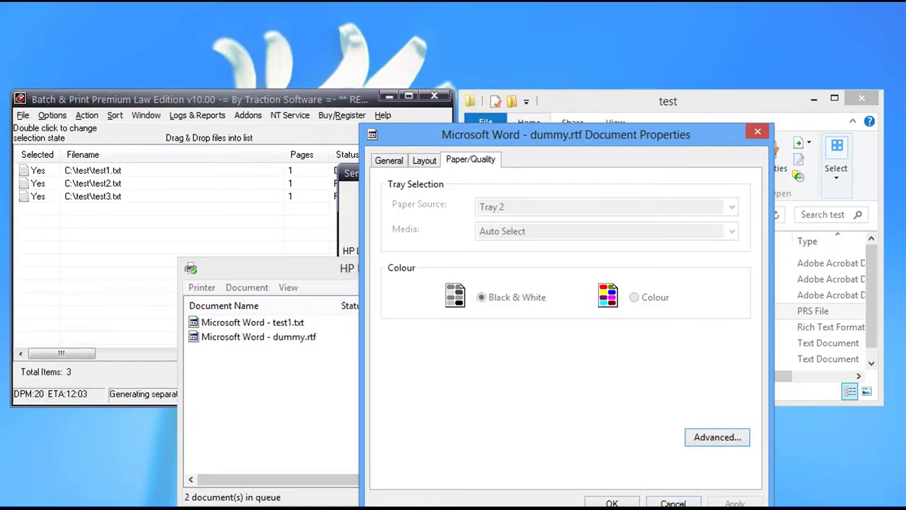
{"action": "left_click", "coordinate": [678, 501]}
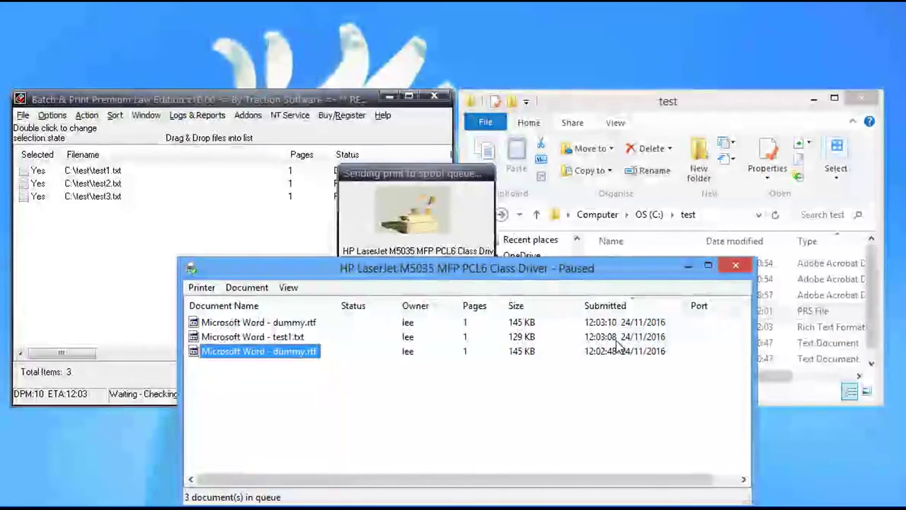
- Sort the print queue by submission time, oldest first, and check the paper source in the test1.txt job's properties
{"action": "left_click", "coordinate": [619, 308]}
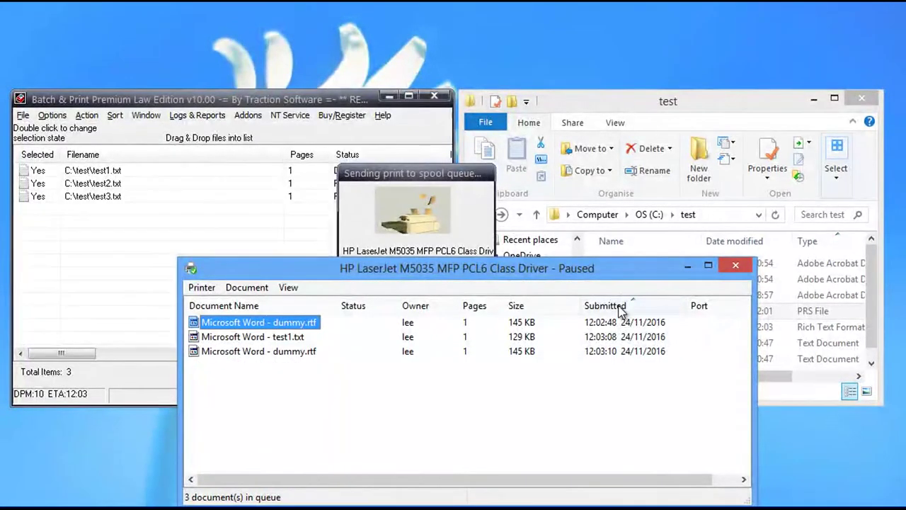
{"action": "left_click", "coordinate": [288, 338]}
{"action": "key", "text": "super+c"}
{"action": "left_click", "coordinate": [289, 339]}
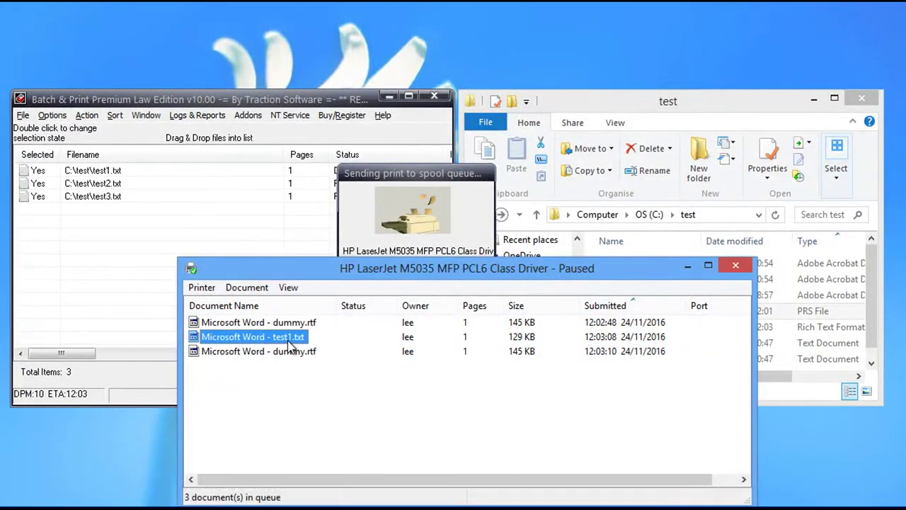
{"action": "right_click", "coordinate": [289, 338]}
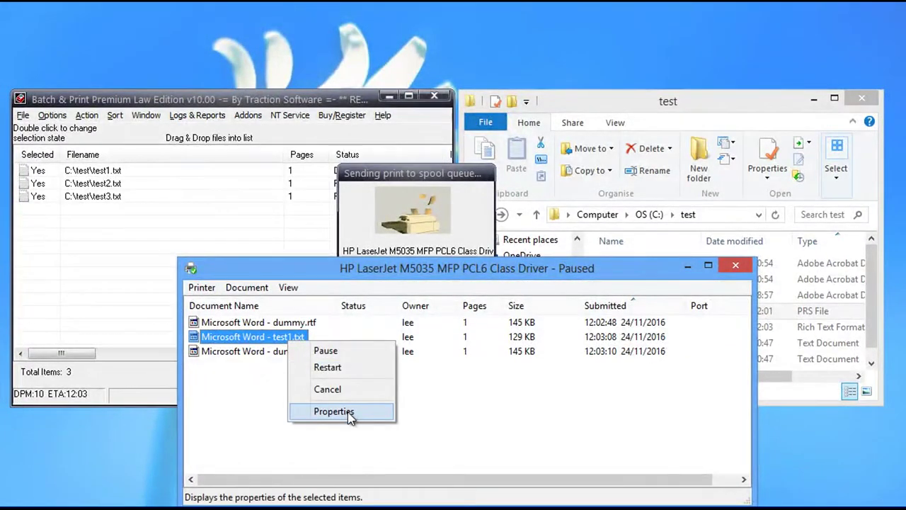
{"action": "left_click", "coordinate": [347, 412]}
{"action": "left_click", "coordinate": [423, 163]}
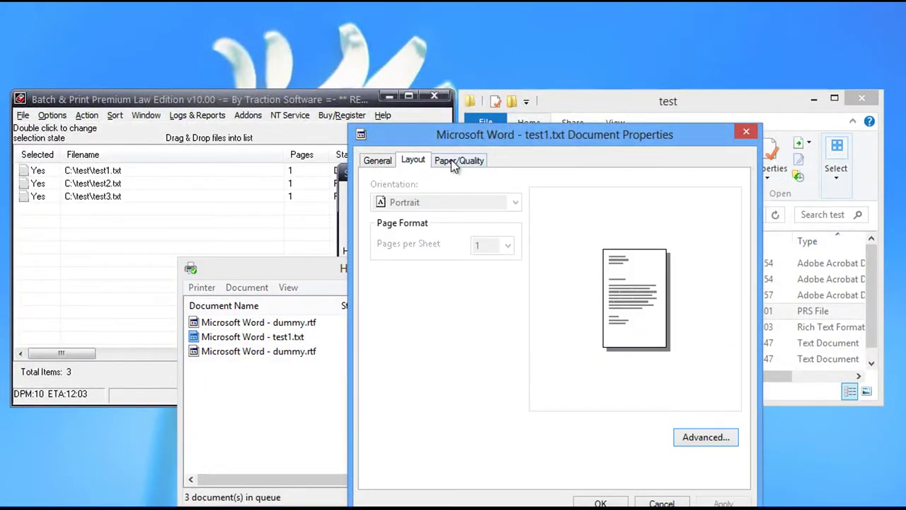
{"action": "left_click", "coordinate": [456, 161]}
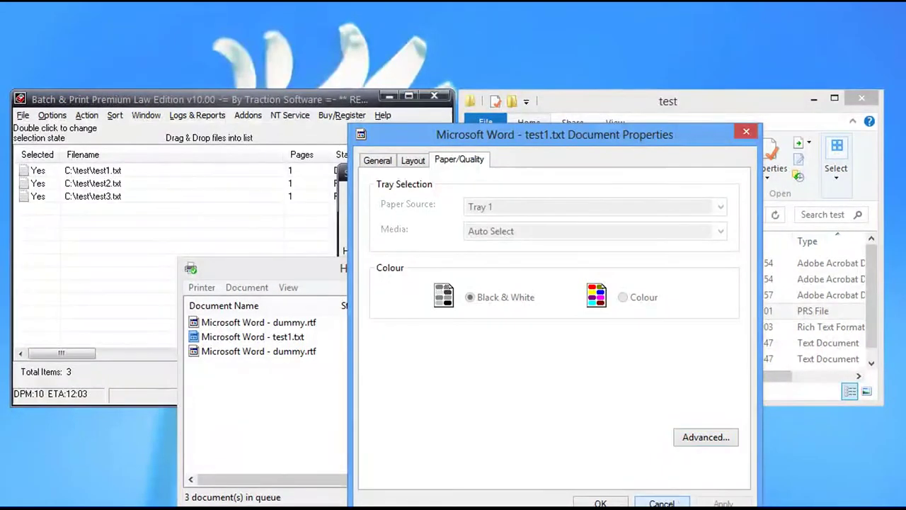
{"action": "left_click", "coordinate": [669, 501]}
{"action": "left_click", "coordinate": [324, 379]}
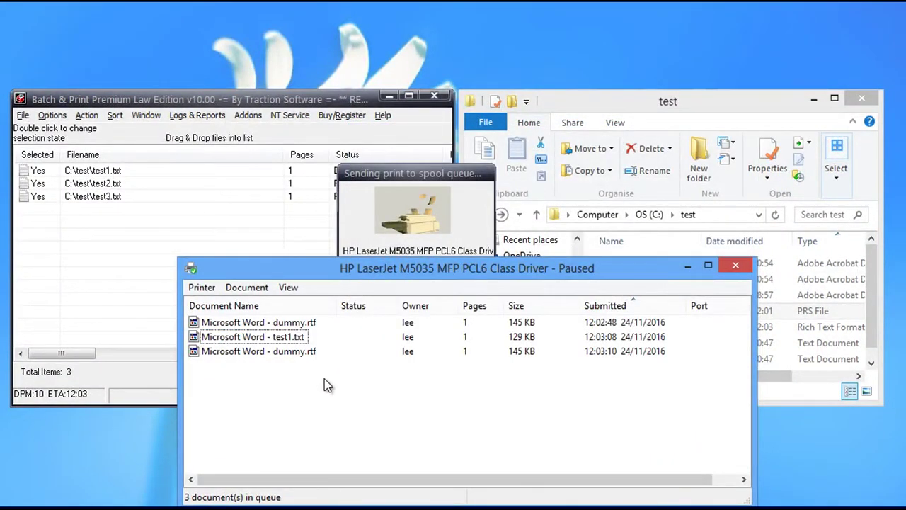
- Check the paper source in the properties of the second dummy.rtf separator job, queued after test1.txt
{"action": "left_click", "coordinate": [302, 359]}
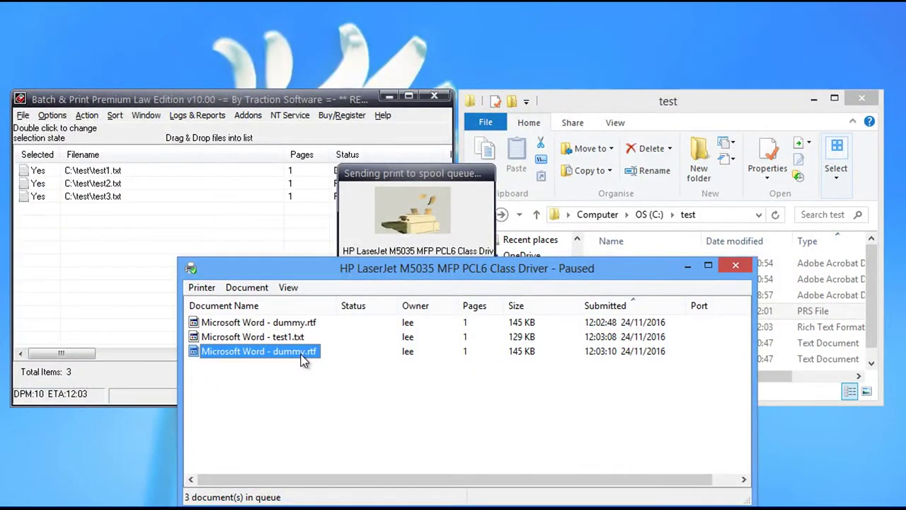
{"action": "right_click", "coordinate": [303, 360]}
{"action": "left_click", "coordinate": [357, 423]}
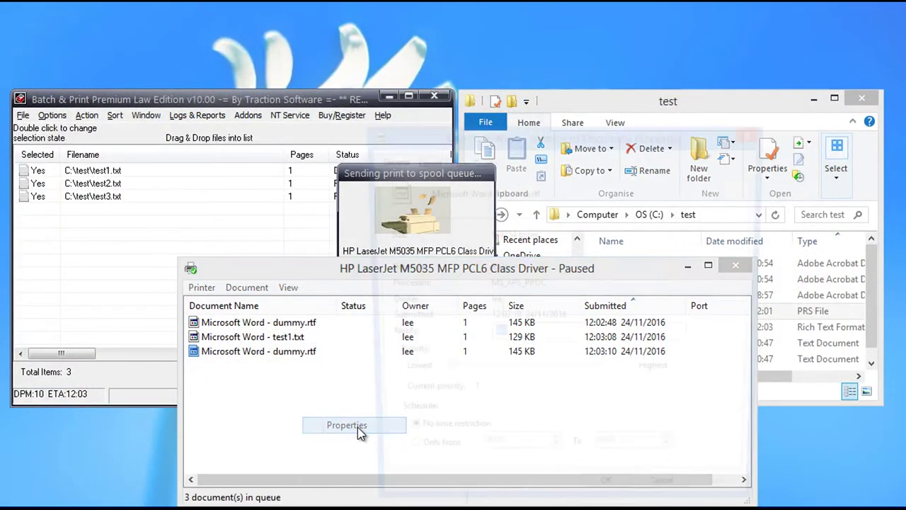
{"action": "left_click", "coordinate": [427, 161]}
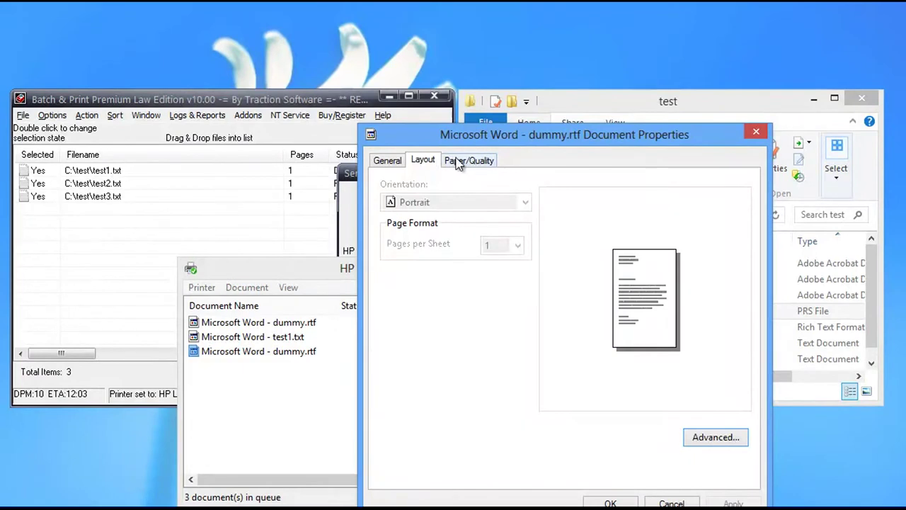
{"action": "left_click", "coordinate": [459, 160]}
{"action": "left_click", "coordinate": [681, 503]}
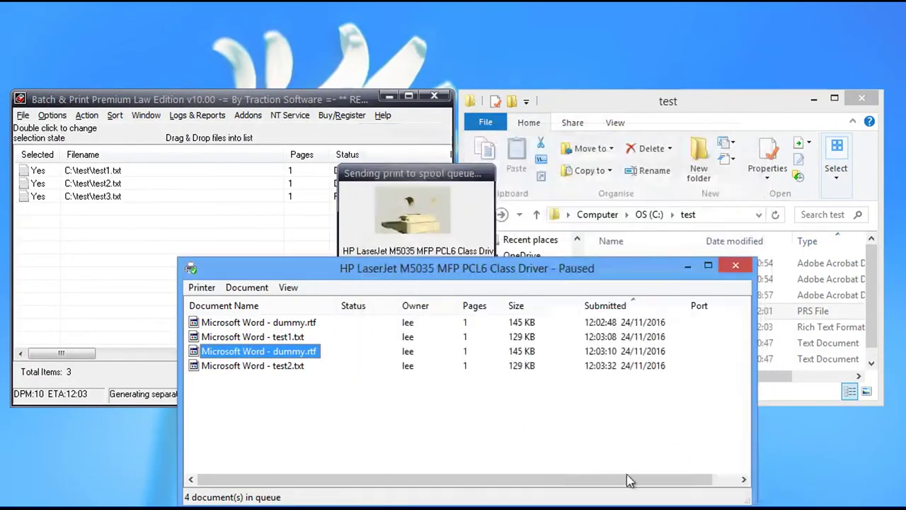
- Review the order of the queued test2.txt job and the dummy.rtf separator job that follows it
{"action": "left_click", "coordinate": [290, 368]}
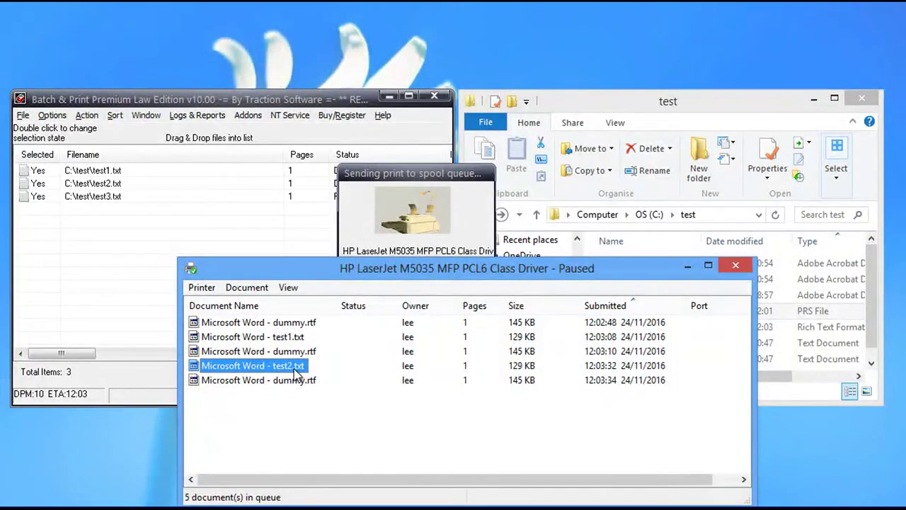
{"action": "left_click", "coordinate": [309, 382]}
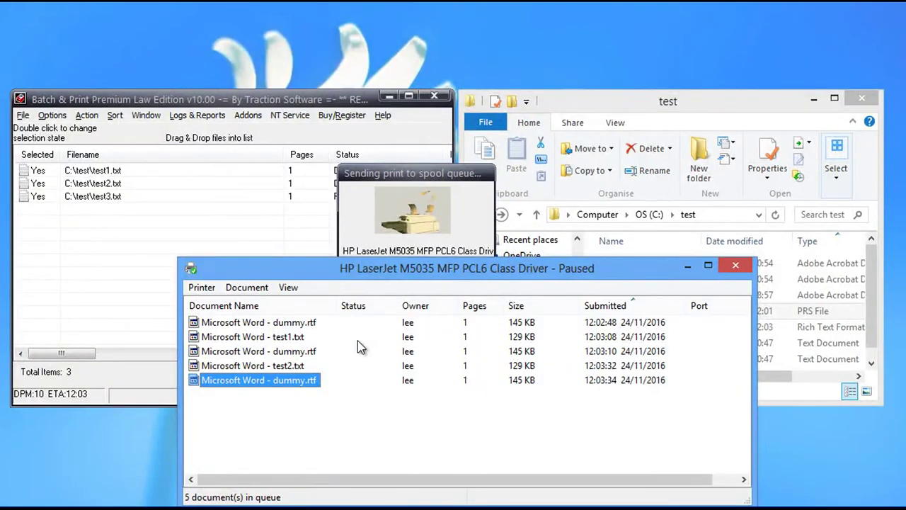
{"action": "left_click", "coordinate": [332, 403]}
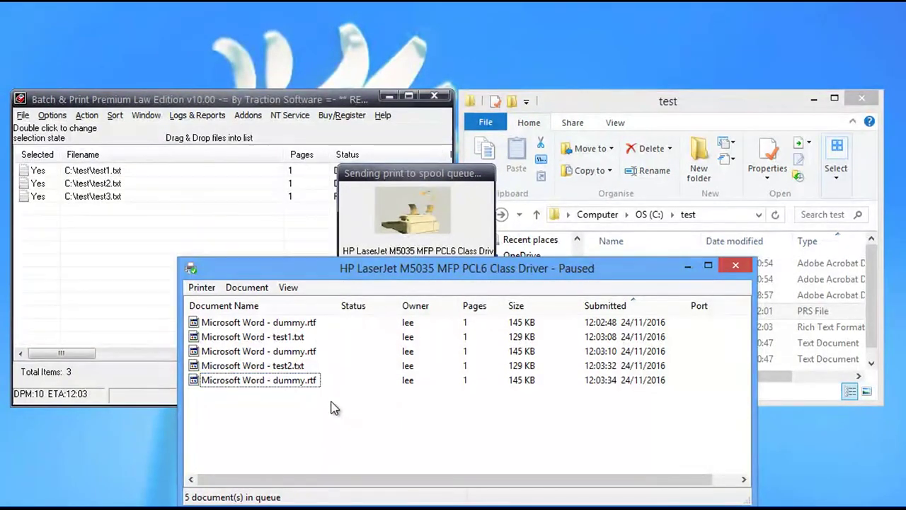